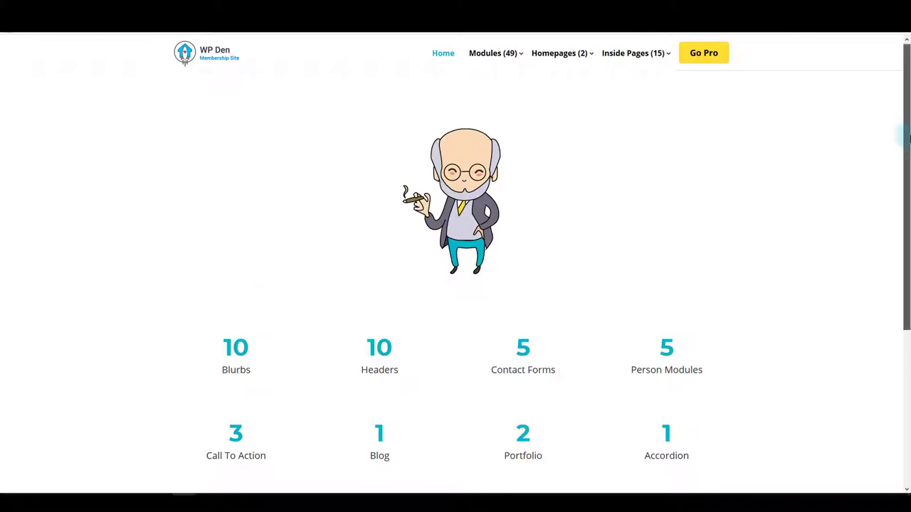
# Open the '2 Home Pages' demo layouts and scroll through one homepage layout's sections
pyautogui.moveTo(907, 138); pyautogui.dragTo(902, 306)
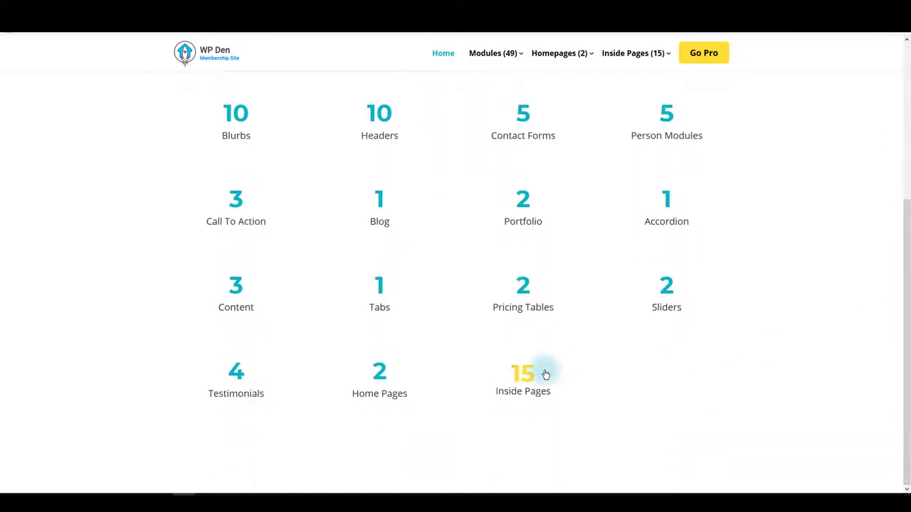
pyautogui.click(380, 389)
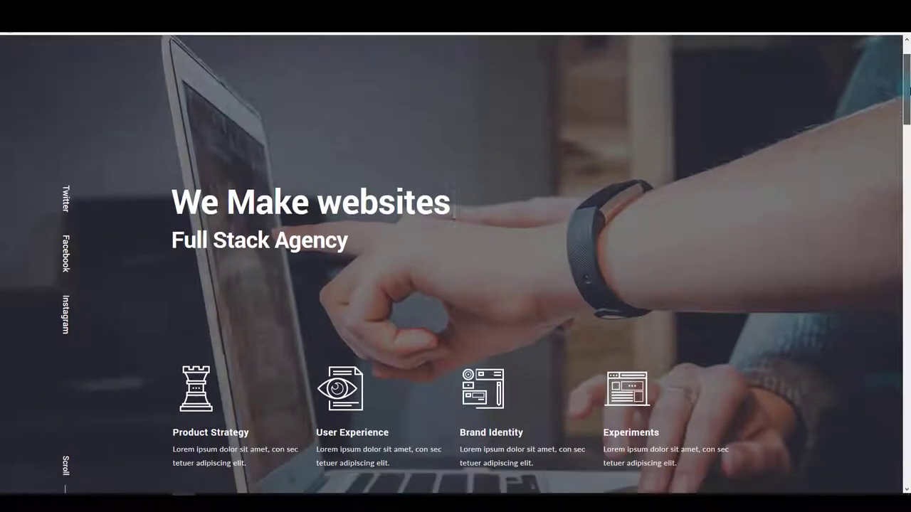
pyautogui.moveTo(909, 88); pyautogui.dragTo(909, 385)
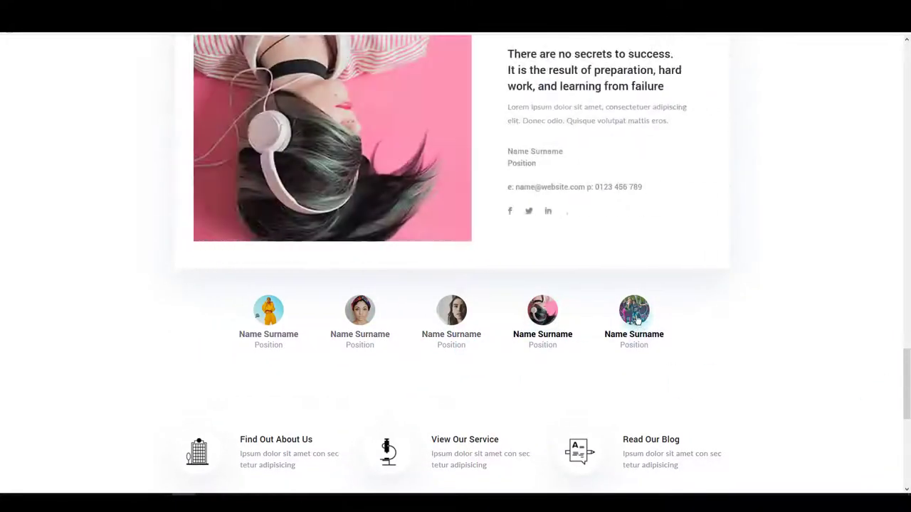
pyautogui.moveTo(906, 367); pyautogui.dragTo(907, 57)
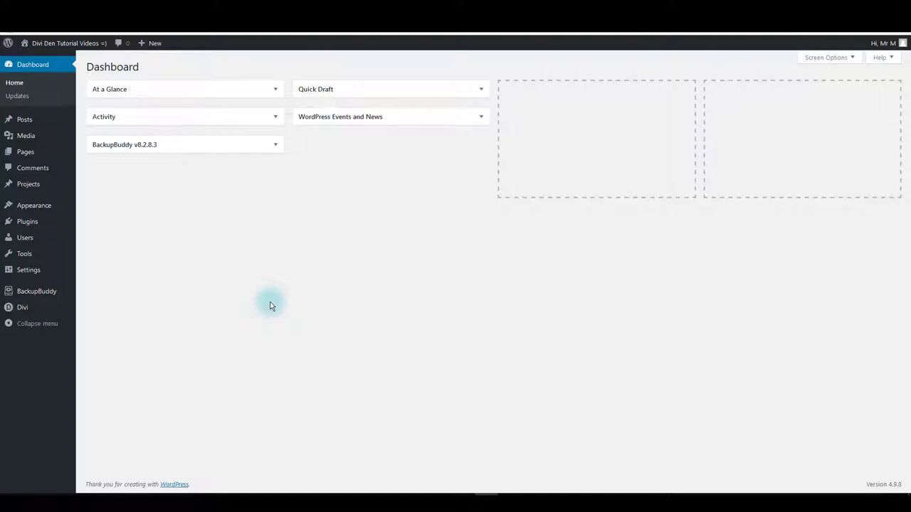
# Upload and install sigmund-assistant-plugin-v1-3-5.zip through Plugins > Add New > Upload Plugin
pyautogui.moveTo(31, 219)
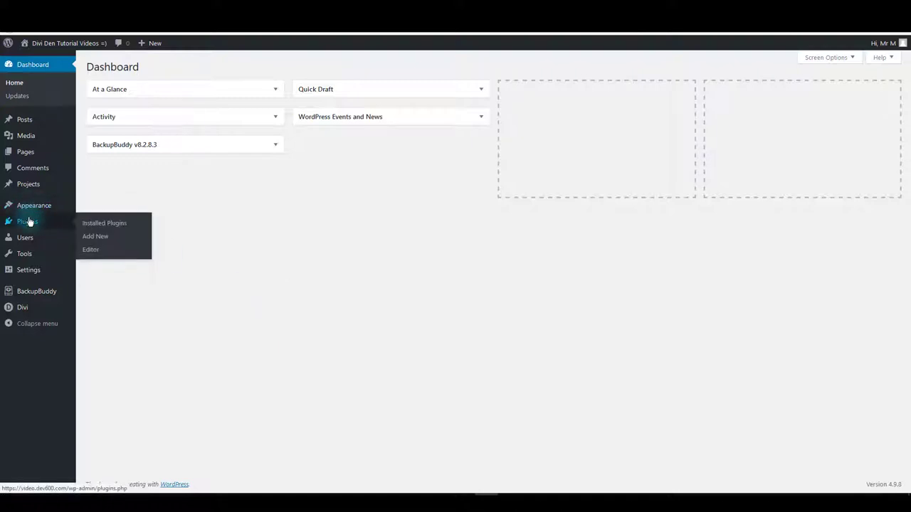
pyautogui.click(117, 240)
pyautogui.click(172, 66)
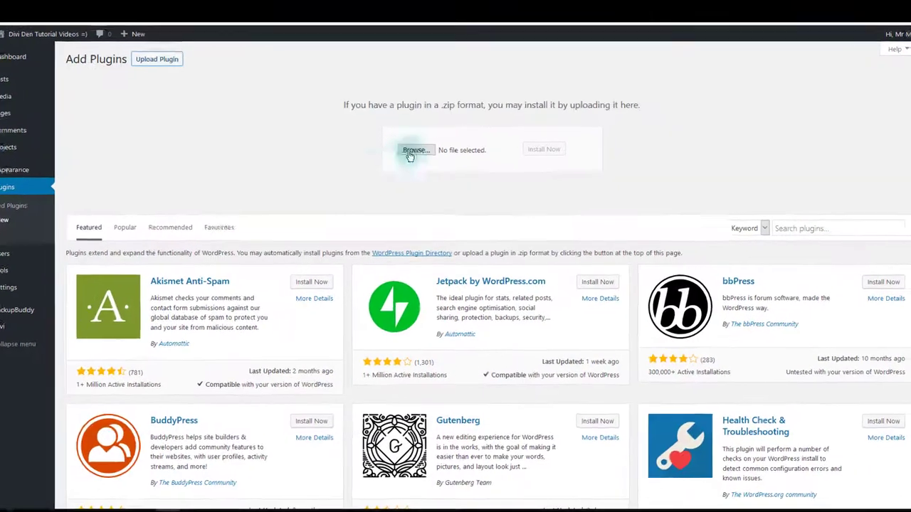
pyautogui.click(418, 154)
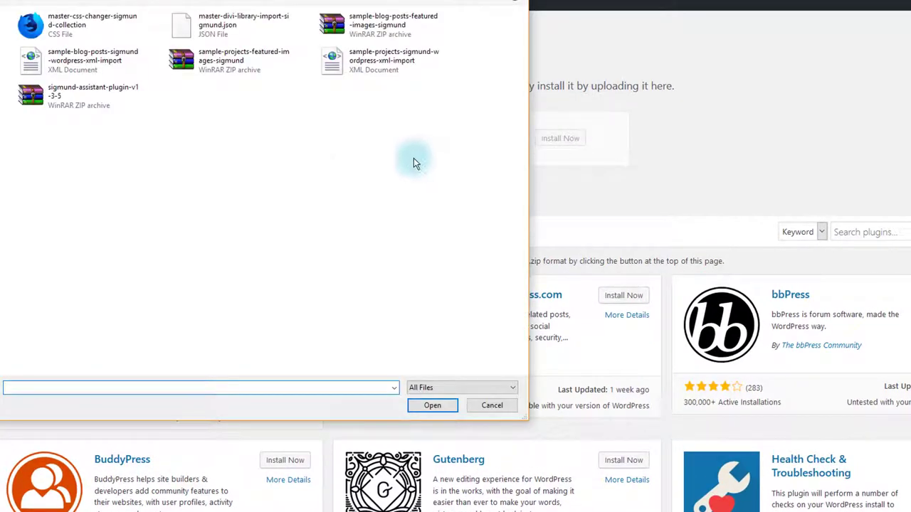
pyautogui.click(89, 104)
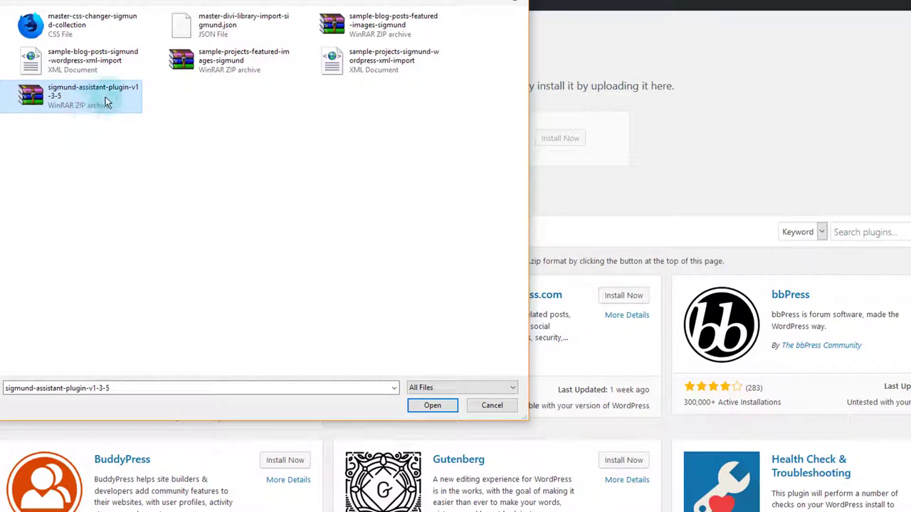
pyautogui.click(427, 406)
pyautogui.click(414, 165)
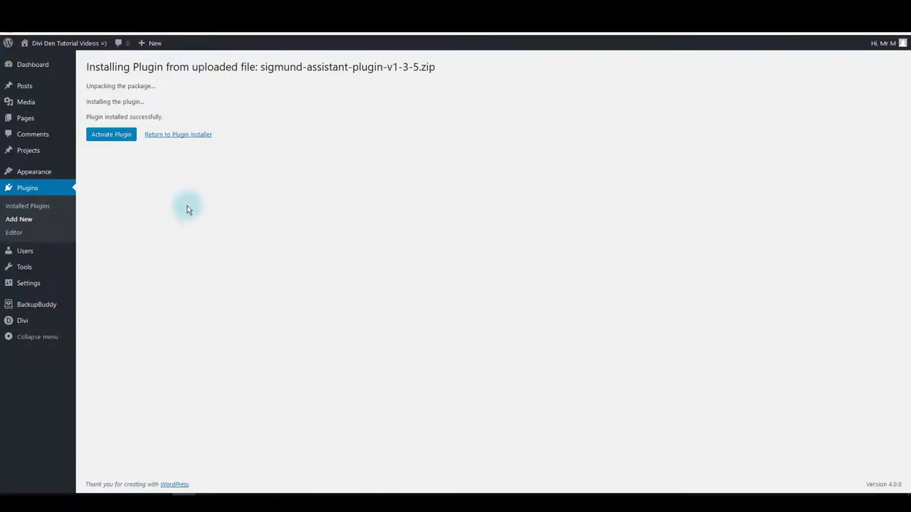
# Activate the Sigmund Assistant plugin and follow the API Key notice's 'Click here' link
pyautogui.click(111, 142)
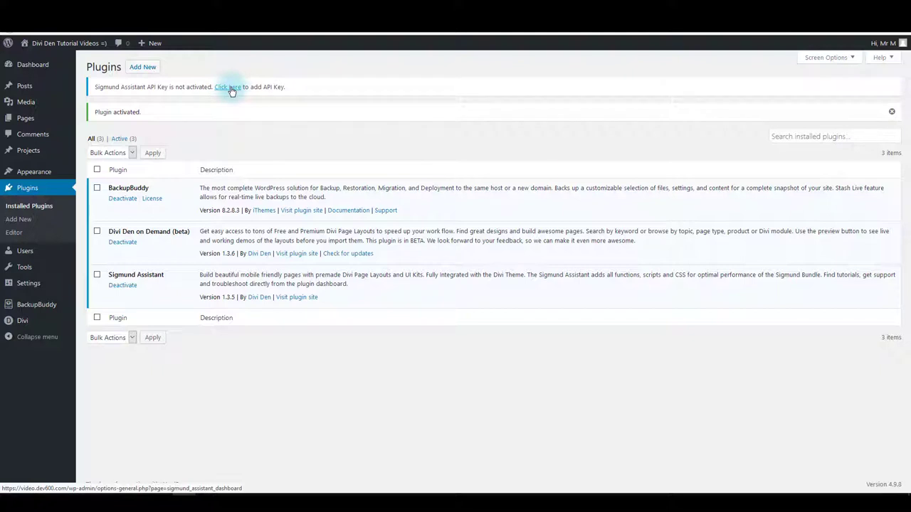
pyautogui.click(228, 87)
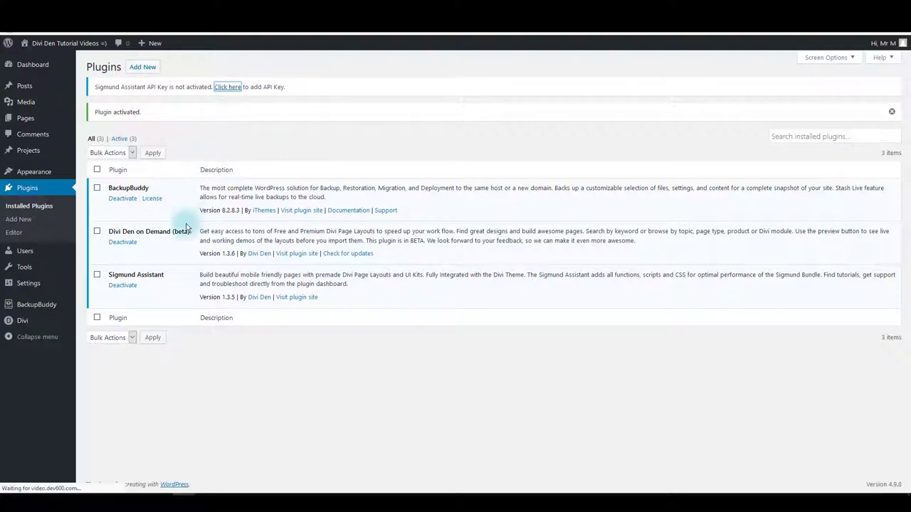
# Enter the account's API key and API e-mail, then save to activate them
pyautogui.click(230, 210)
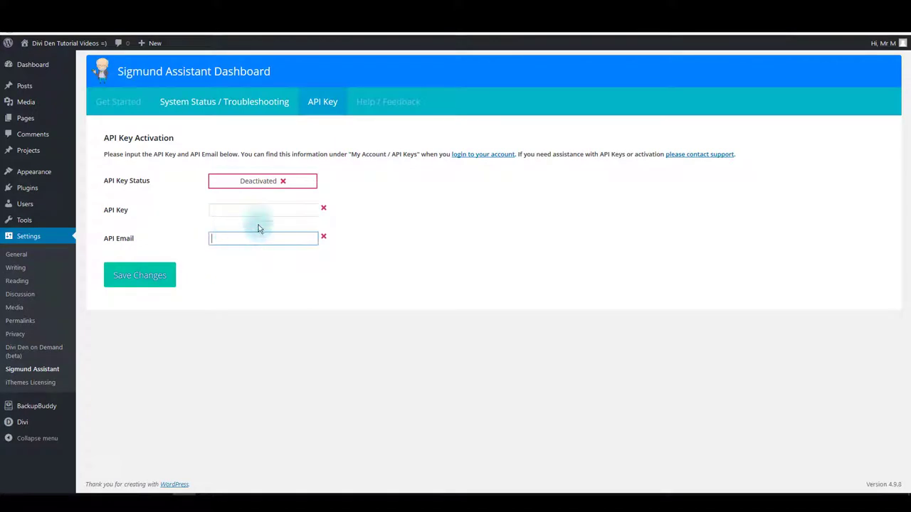
pyautogui.click(140, 278)
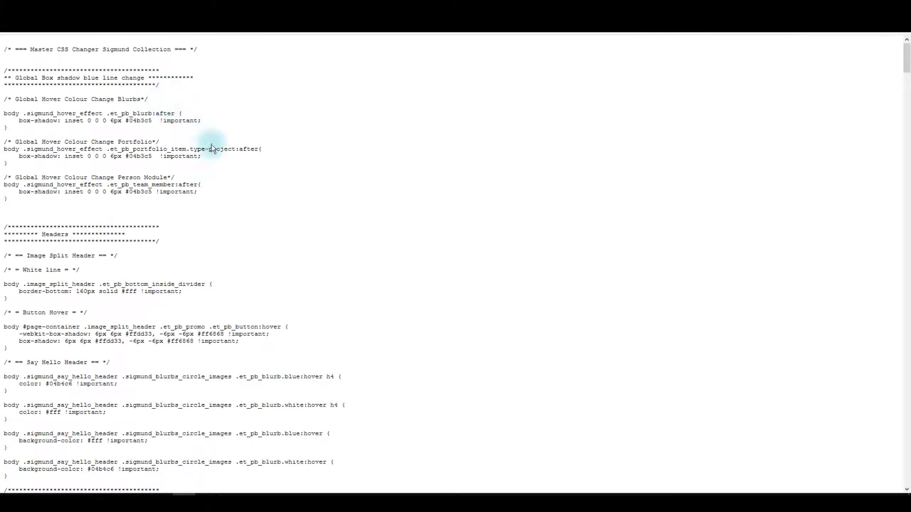
# Scroll through the Master CSS Changer rules, then close that tab to return to the dashboard
pyautogui.scroll(-7, 722, 169)
pyautogui.moveTo(906, 87); pyautogui.dragTo(907, 50)
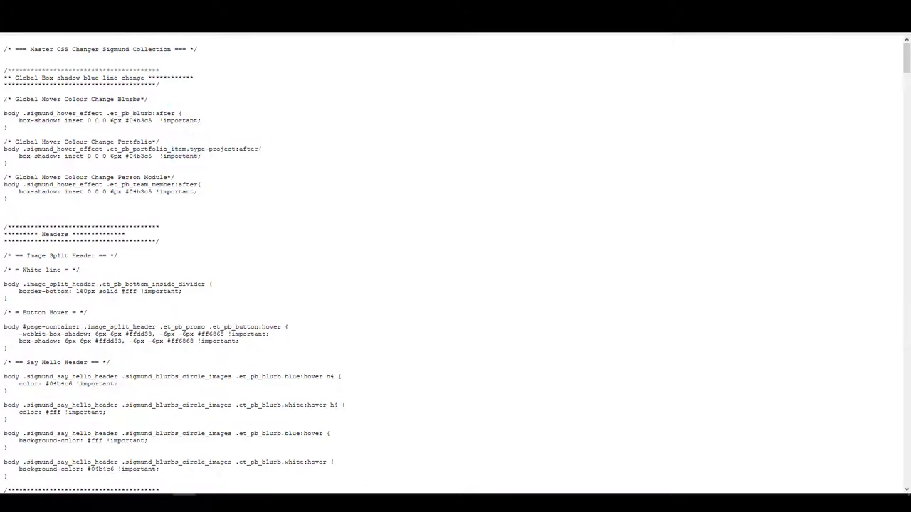
pyautogui.hotkey('ctrl', 'w')
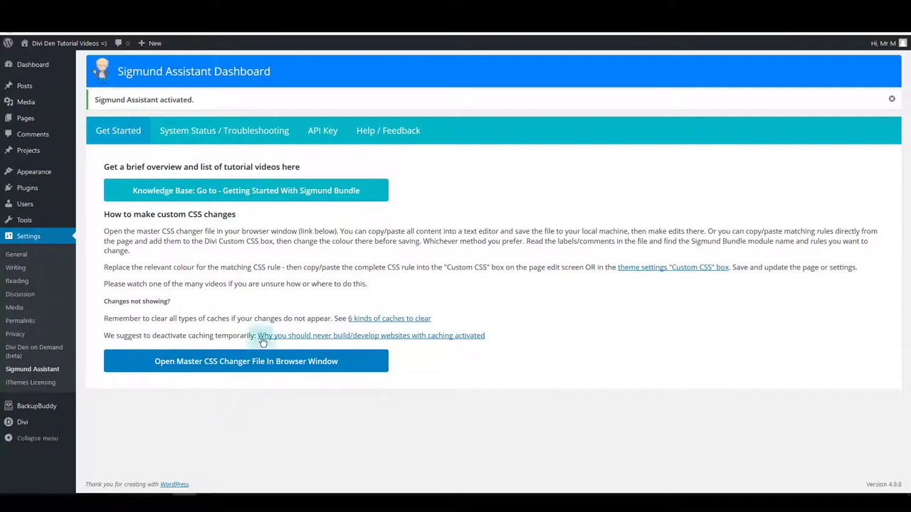
# Open the System Status / Troubleshooting report and confirm PHP Version shows OK
pyautogui.click(207, 130)
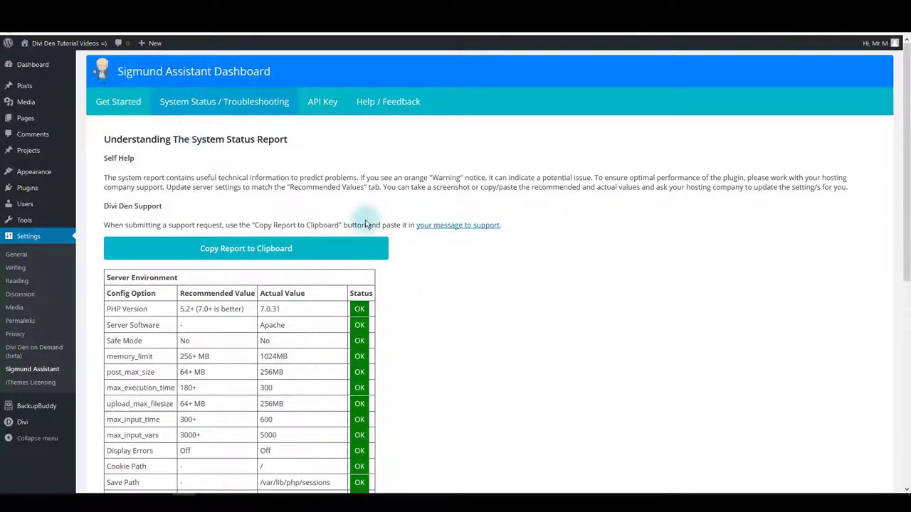
pyautogui.scroll(-1, 363, 235)
pyautogui.scroll(2, 366, 260)
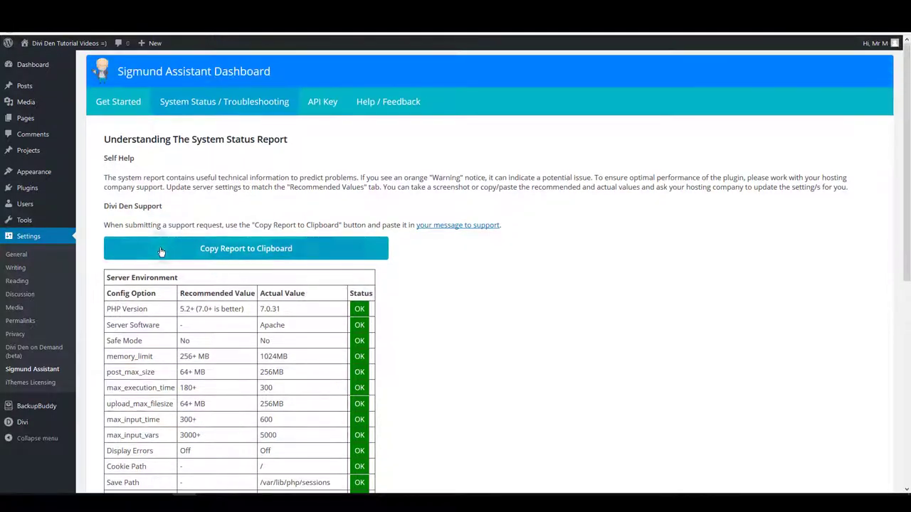
pyautogui.scroll(-4, 270, 306)
pyautogui.scroll(-1, 297, 309)
pyautogui.scroll(5, 285, 309)
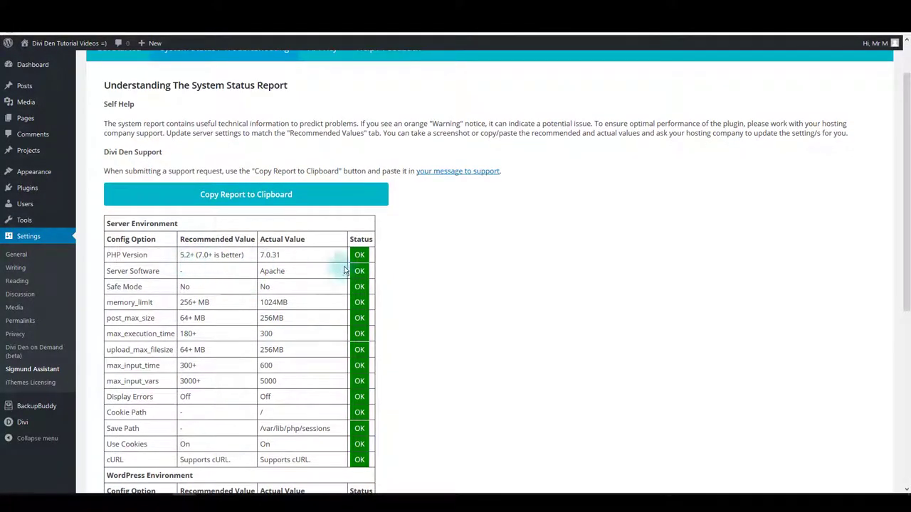
pyautogui.doubleClick(360, 254)
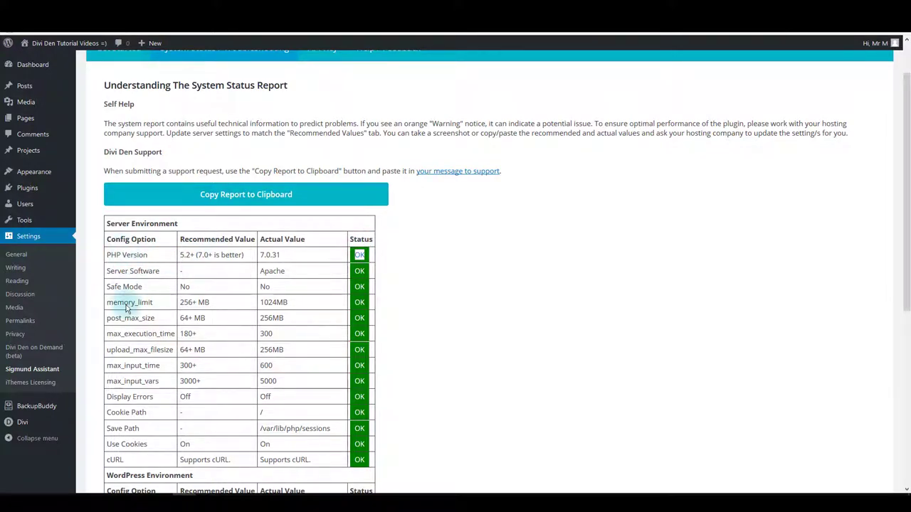
pyautogui.scroll(-1, 156, 301)
pyautogui.scroll(3, 482, 301)
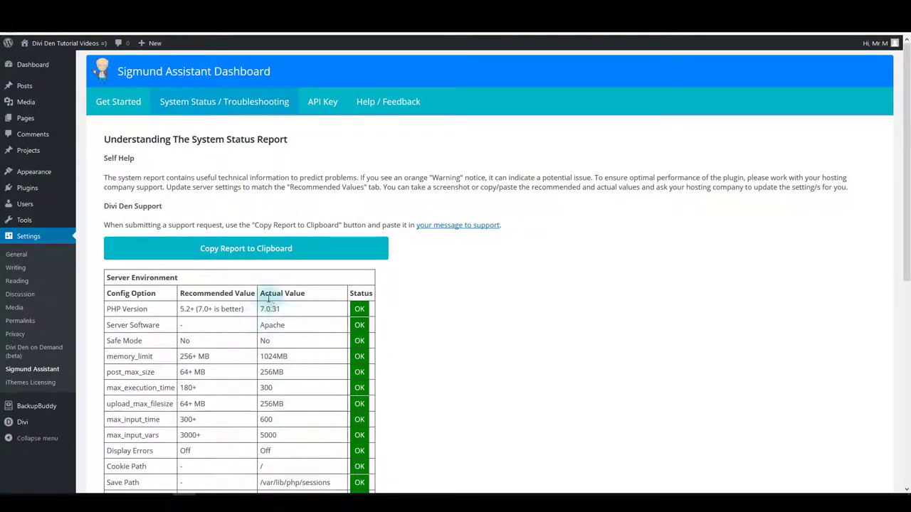
# Compare the Actual Value and Recommended Value columns of the Server Environment table
pyautogui.moveTo(269, 299); pyautogui.dragTo(305, 295)
pyautogui.click(234, 299)
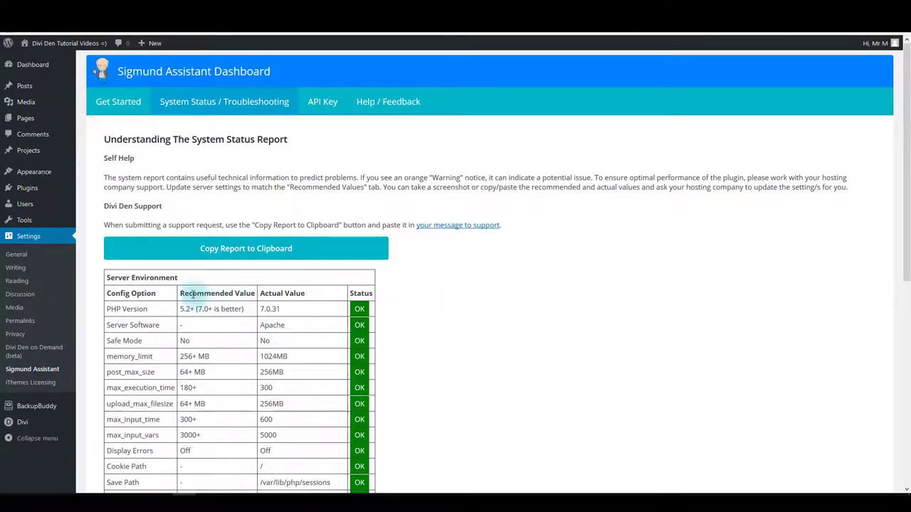
pyautogui.moveTo(191, 297); pyautogui.dragTo(255, 295)
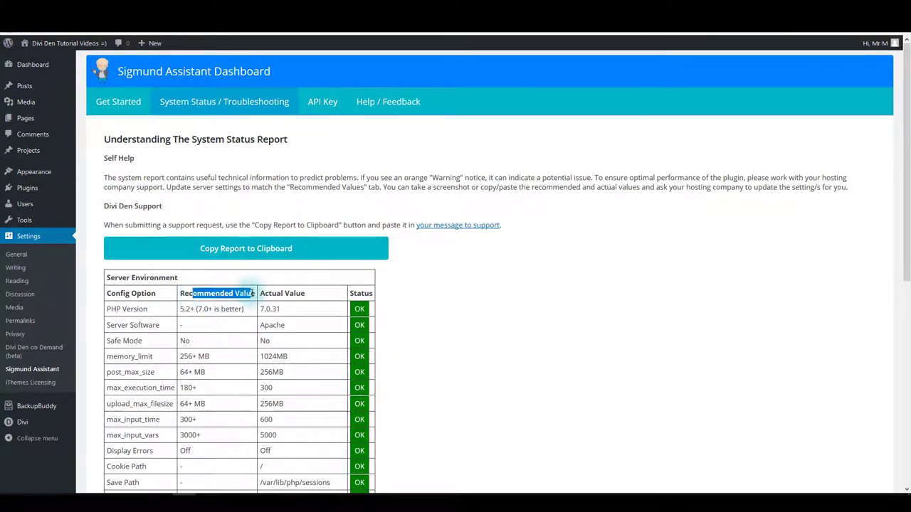
pyautogui.click(355, 345)
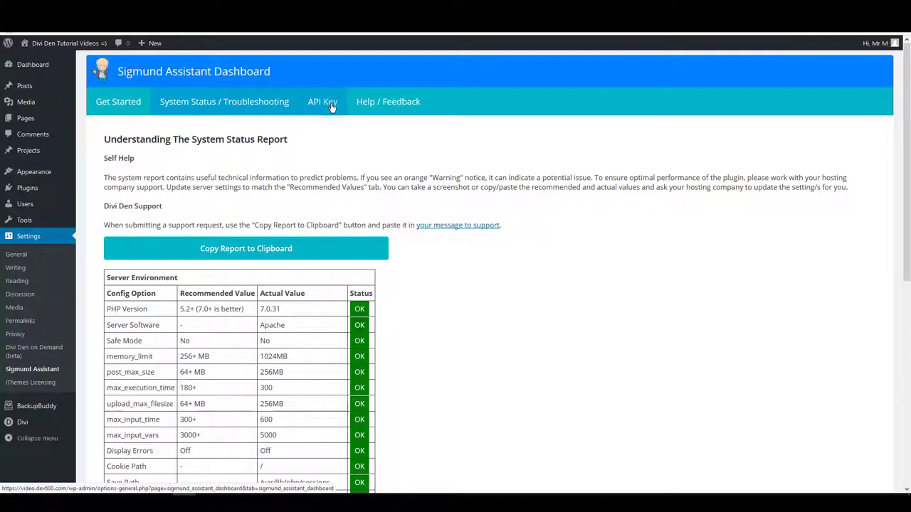
# Go from the help and knowledge base links to the empty Divi Library Layouts page
pyautogui.click(405, 100)
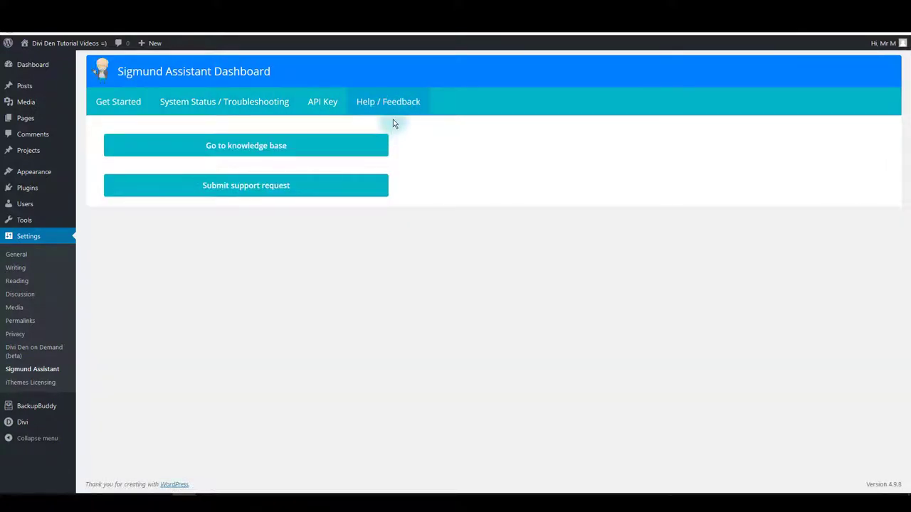
pyautogui.click(282, 145)
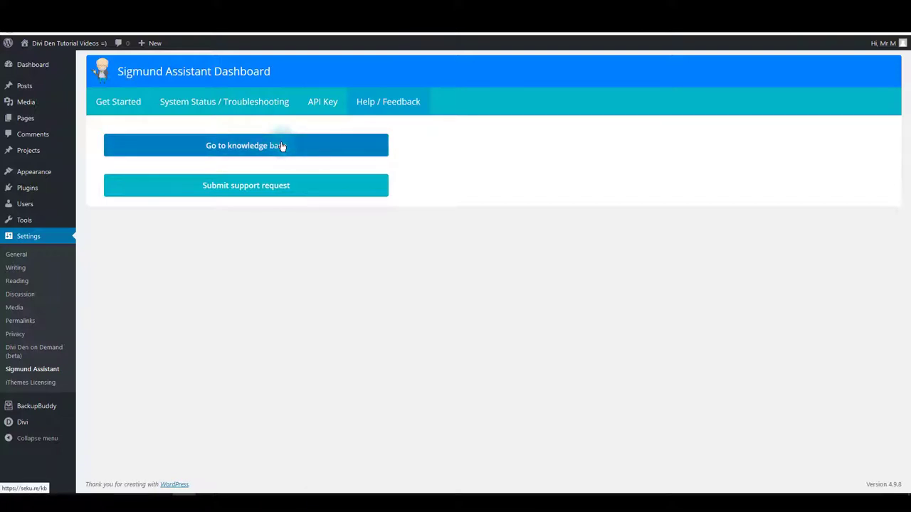
pyautogui.click(270, 186)
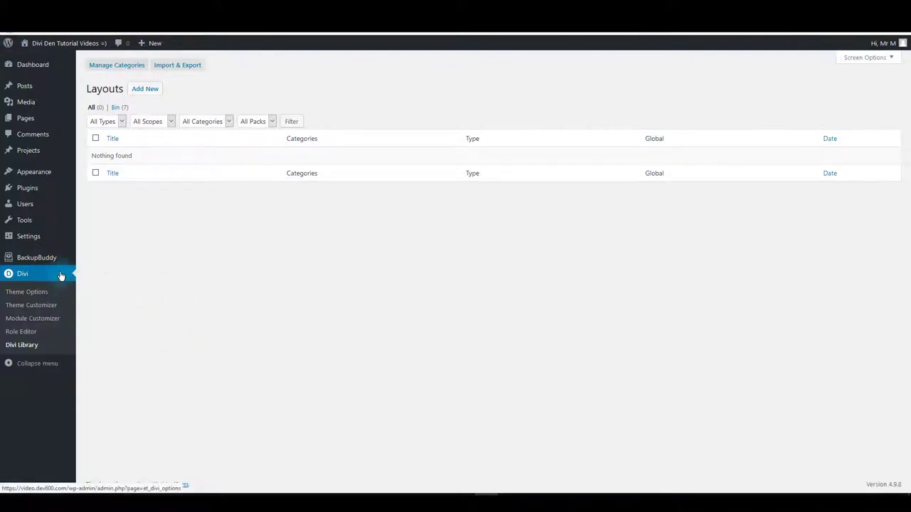
pyautogui.click(184, 66)
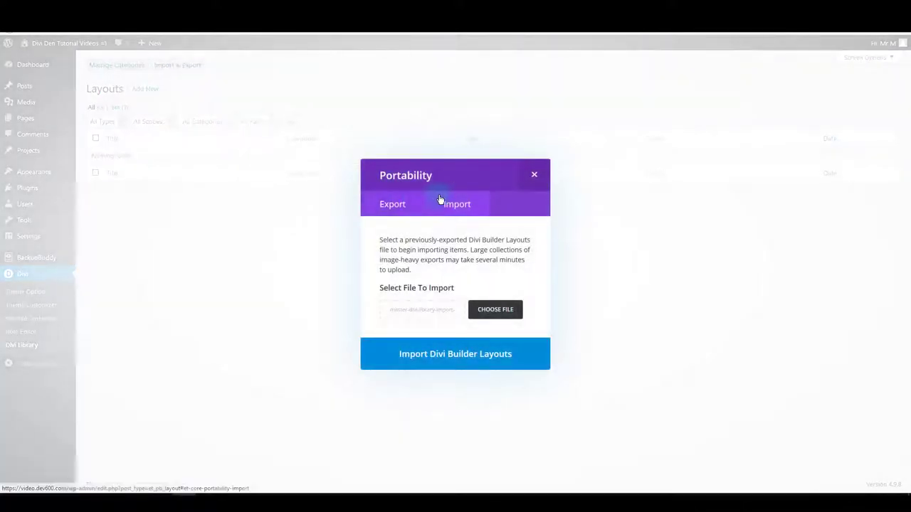
pyautogui.click(504, 311)
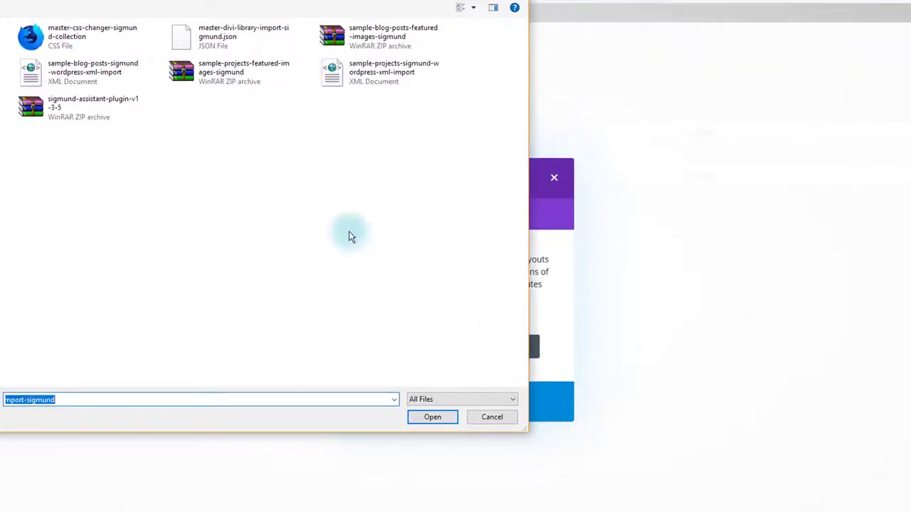
pyautogui.click(243, 43)
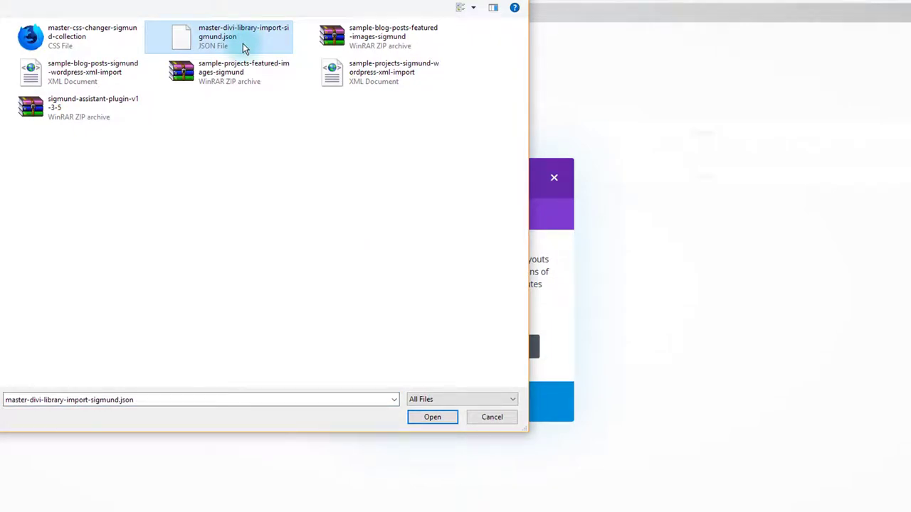
pyautogui.click(427, 417)
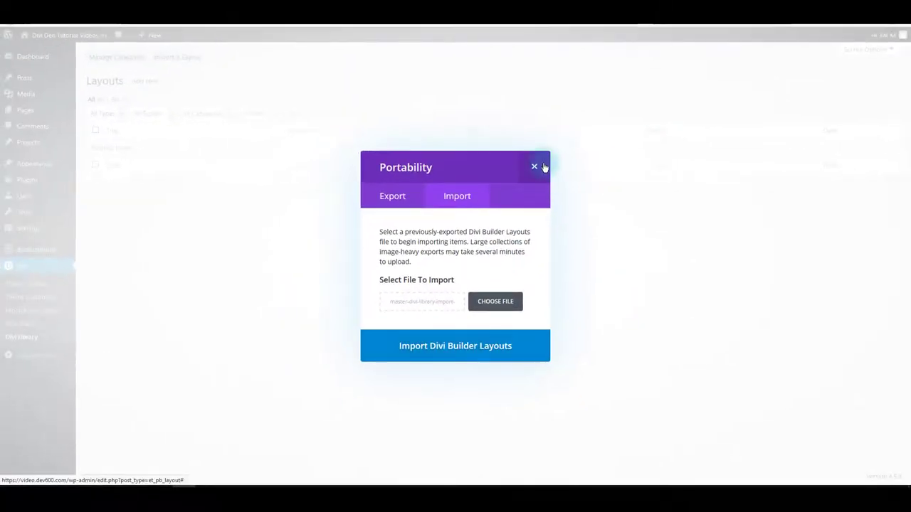
pyautogui.click(543, 166)
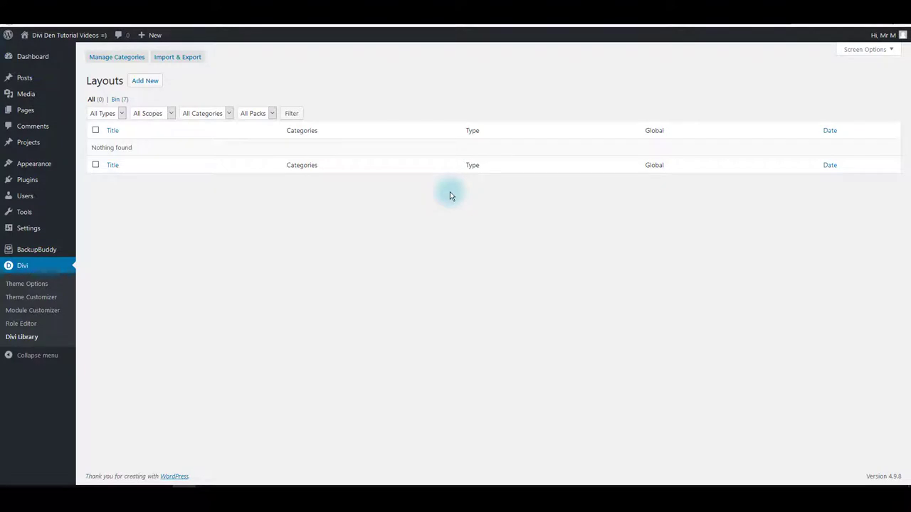
pyautogui.moveTo(35, 95)
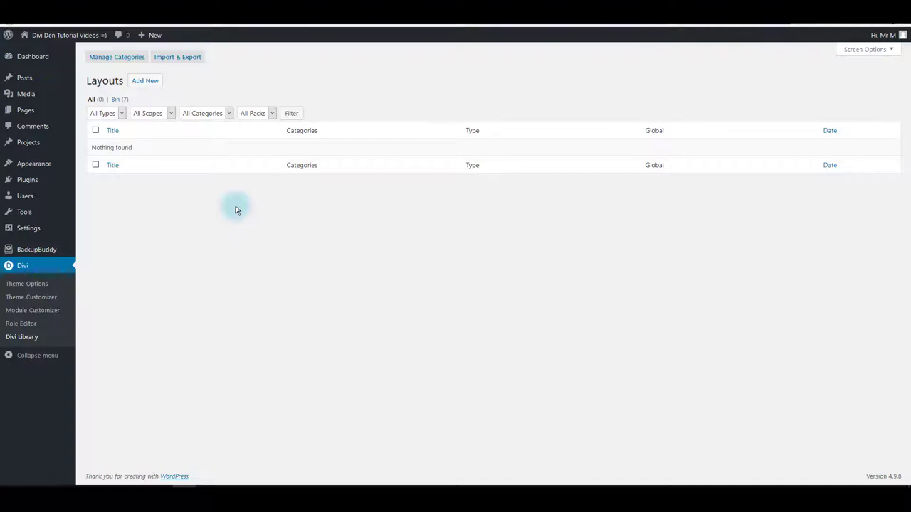
# Switch to the Divi Den tab and scroll down the DDD plugin product page
pyautogui.click(249, 24)
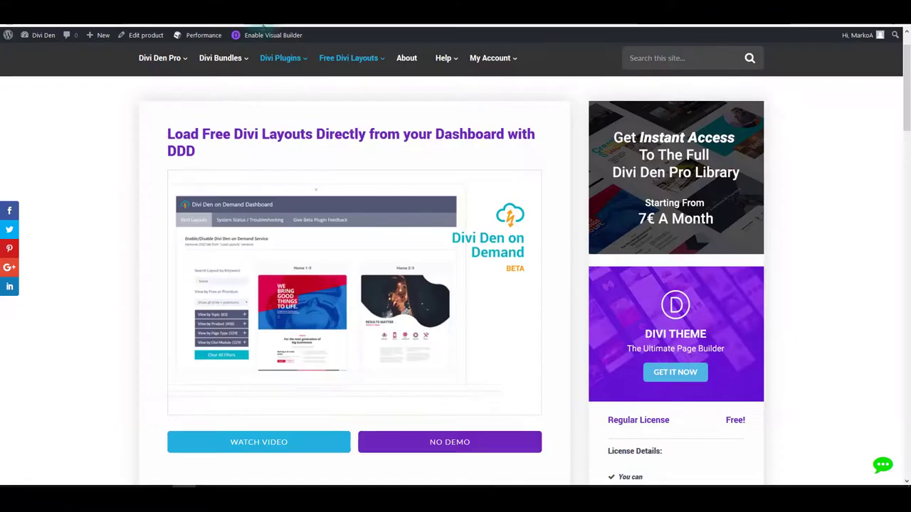
pyautogui.moveTo(270, 58)
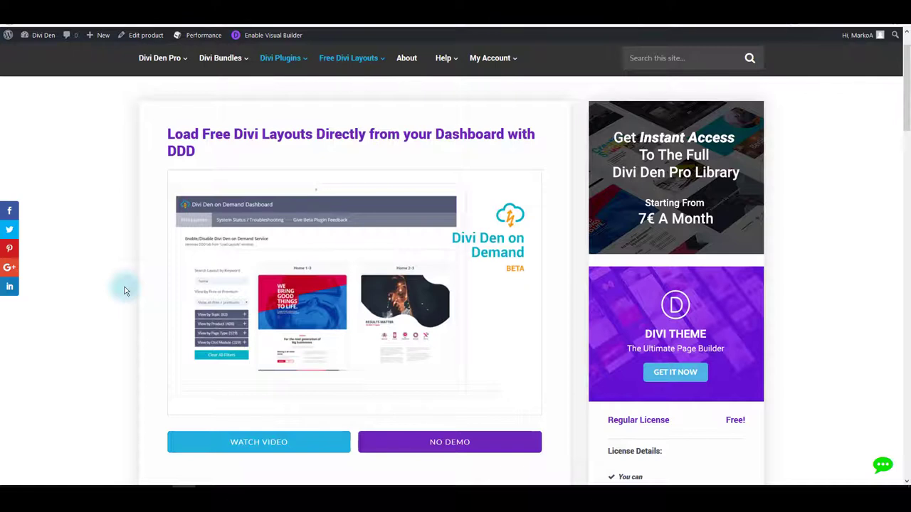
pyautogui.scroll(-1, 189, 288)
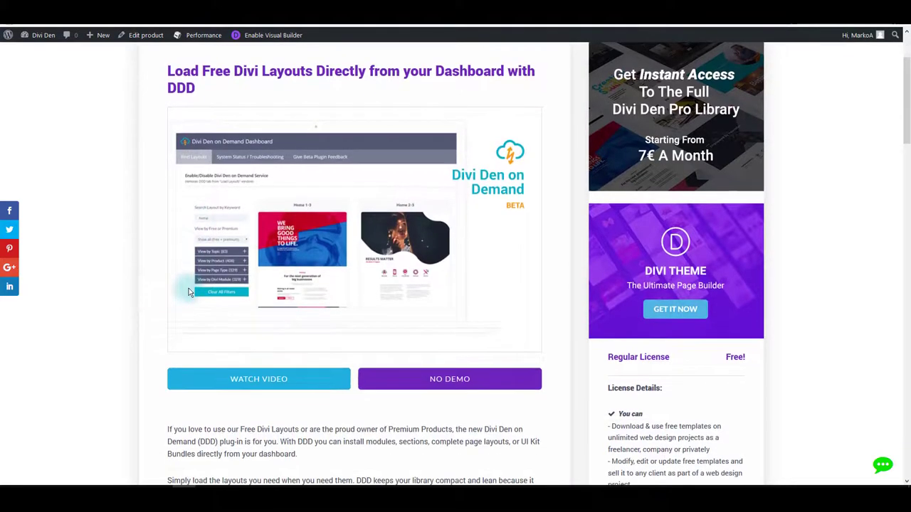
pyautogui.scroll(-5, 188, 288)
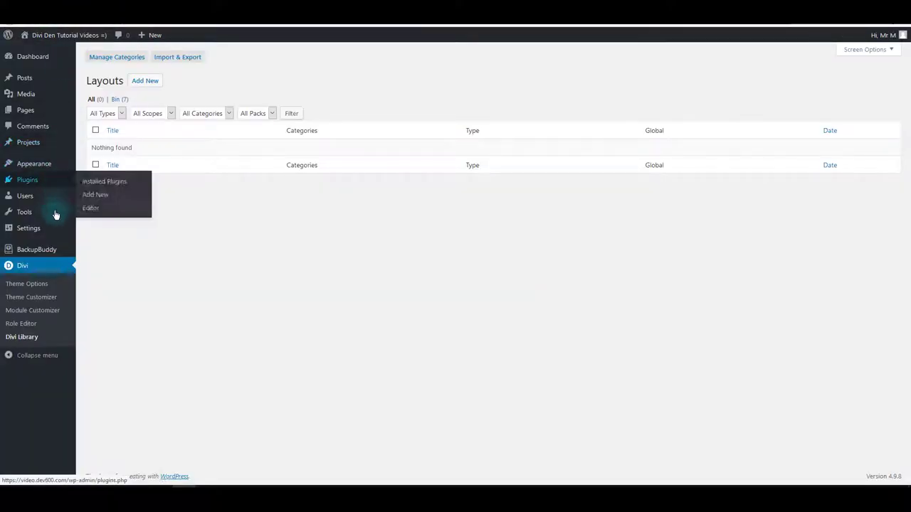
# Open Settings > Divi Den on Demand (beta) and click into the layout keyword search
pyautogui.moveTo(52, 233)
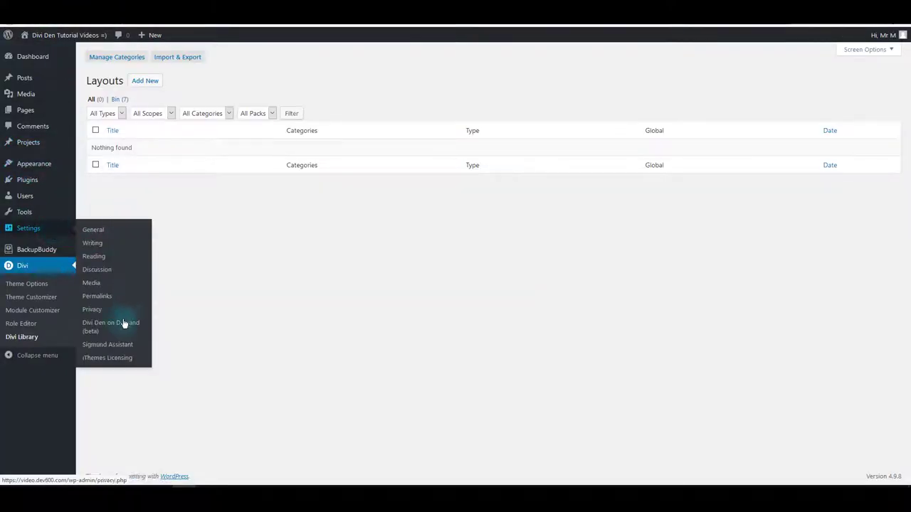
pyautogui.click(121, 327)
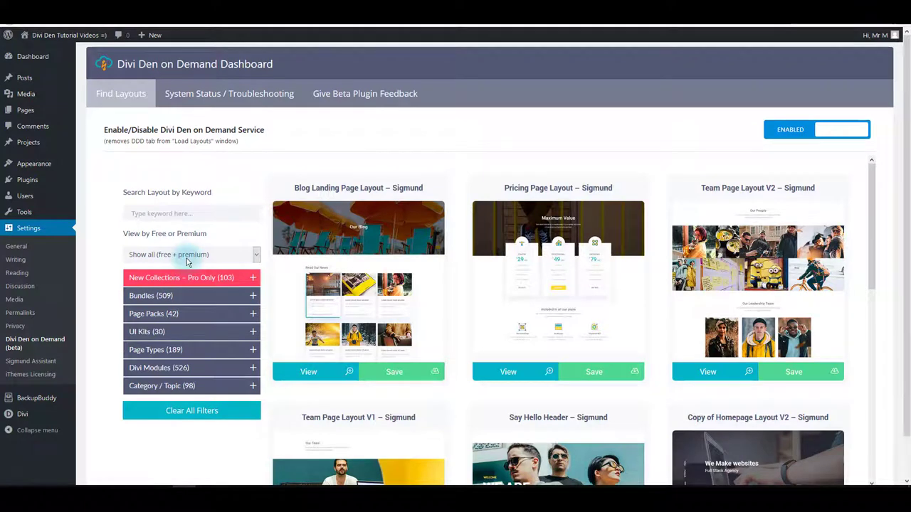
pyautogui.click(179, 214)
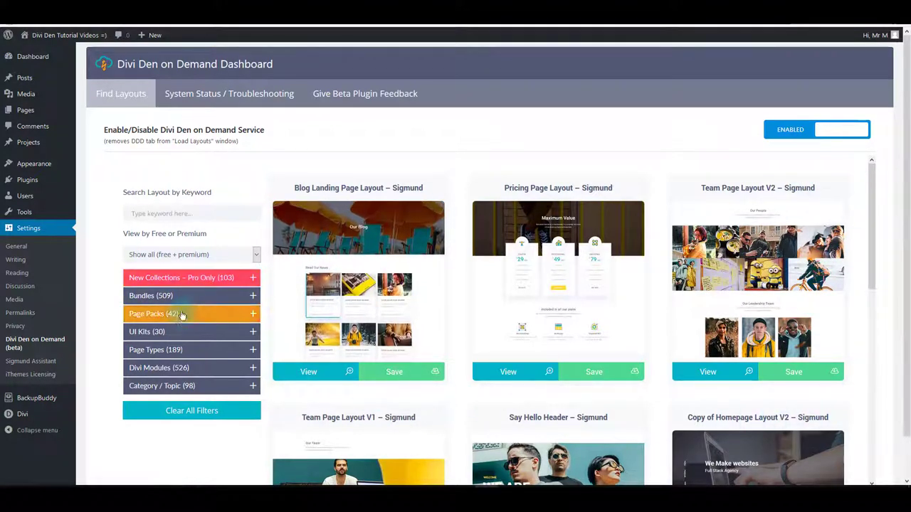
# Filter by Sigmund Collection and save the Blog Landing Page Layout – Sigmund card
pyautogui.click(186, 278)
pyautogui.click(137, 330)
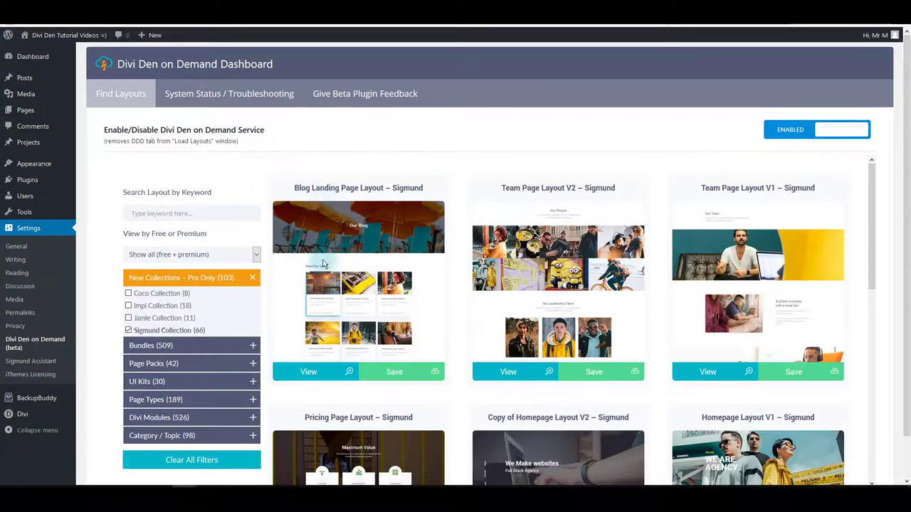
pyautogui.scroll(-3, 848, 213)
pyautogui.scroll(-4, 803, 298)
pyautogui.scroll(7, 610, 338)
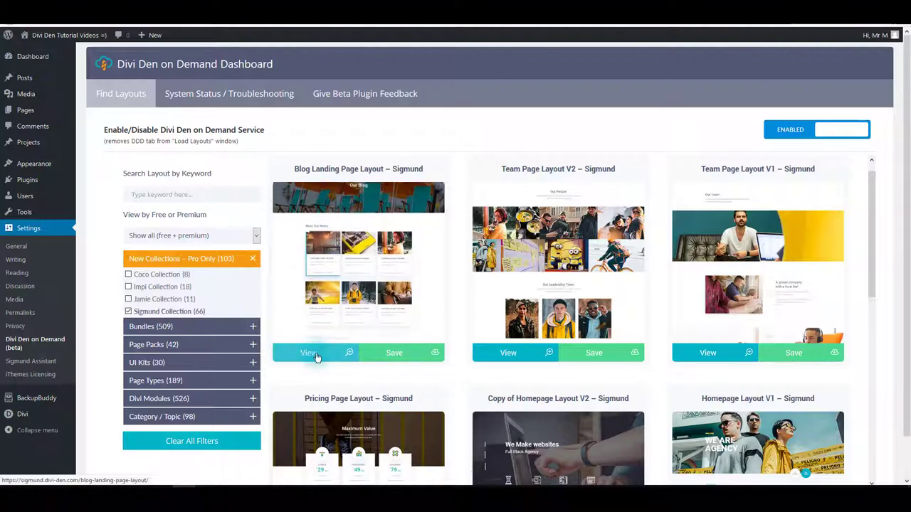
pyautogui.click(390, 353)
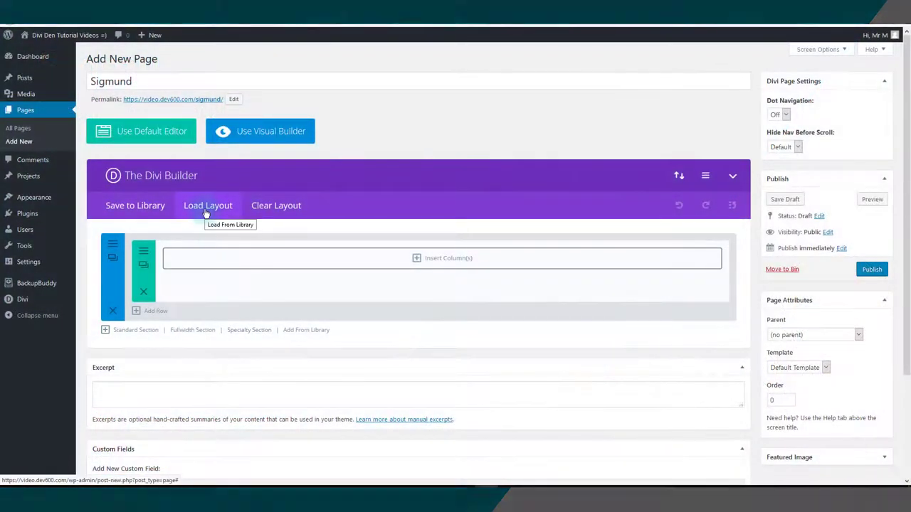
# Load the Sigmund Blog Landing Page layout from Your Saved Layouts, then publish the page
pyautogui.click(206, 212)
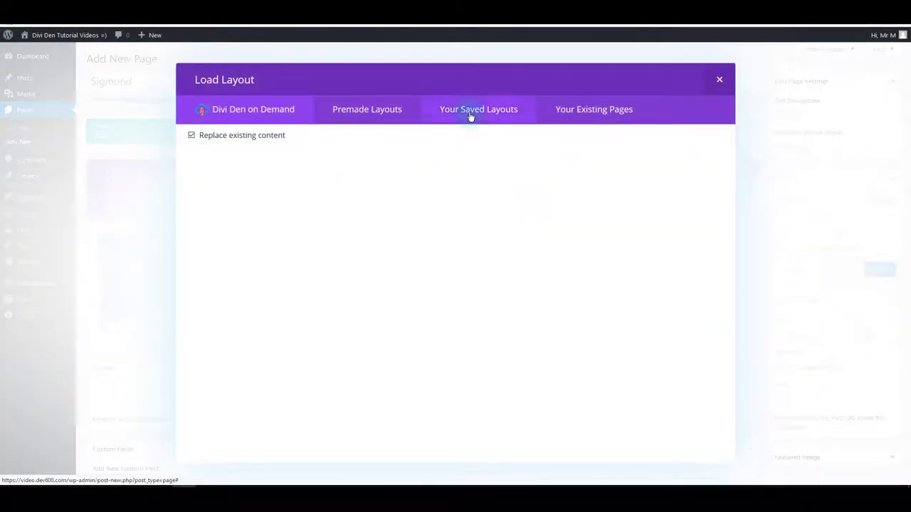
pyautogui.click(471, 117)
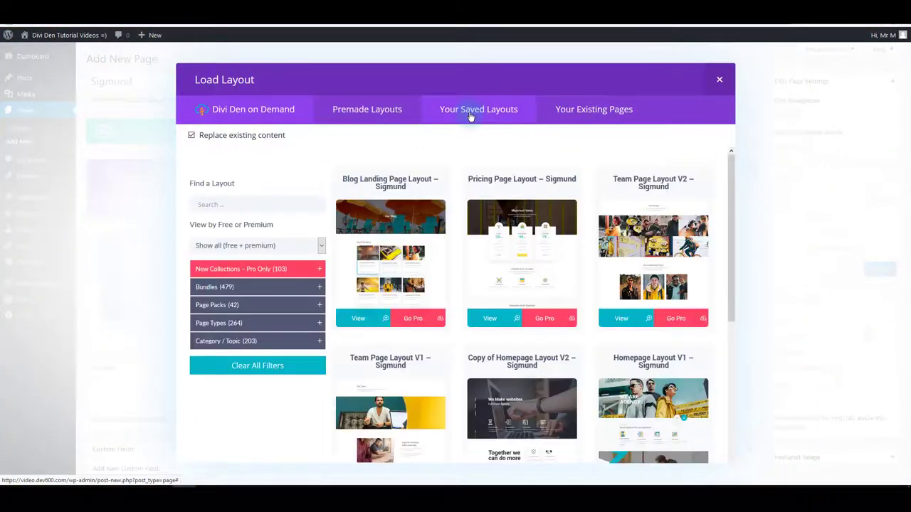
pyautogui.click(470, 116)
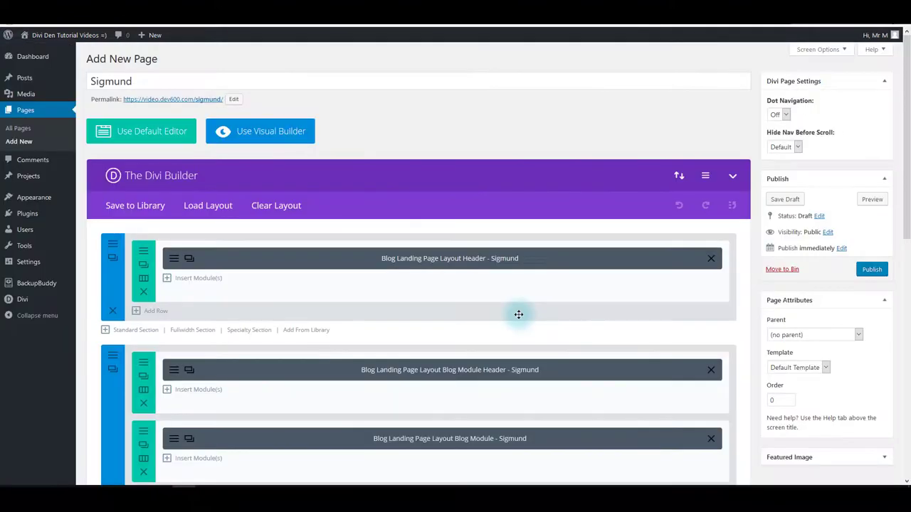
pyautogui.scroll(-3, 519, 315)
pyautogui.scroll(3, 519, 315)
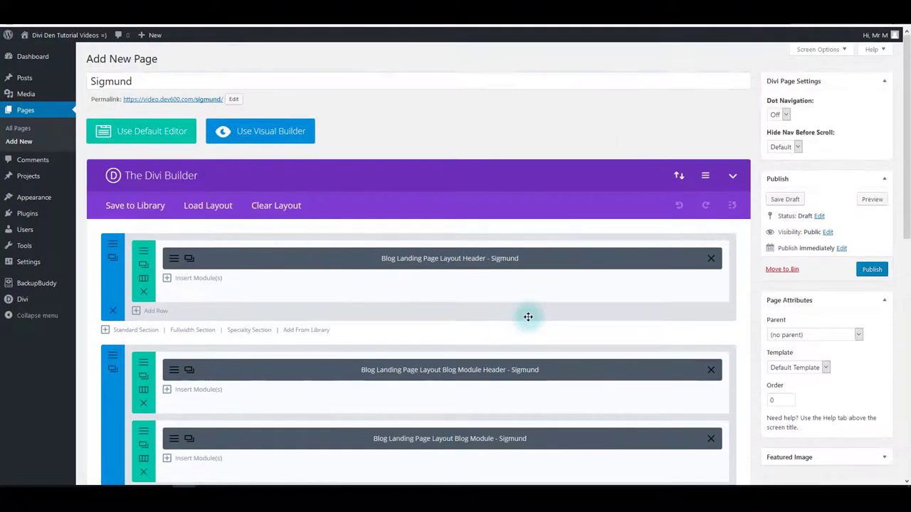
pyautogui.click(871, 269)
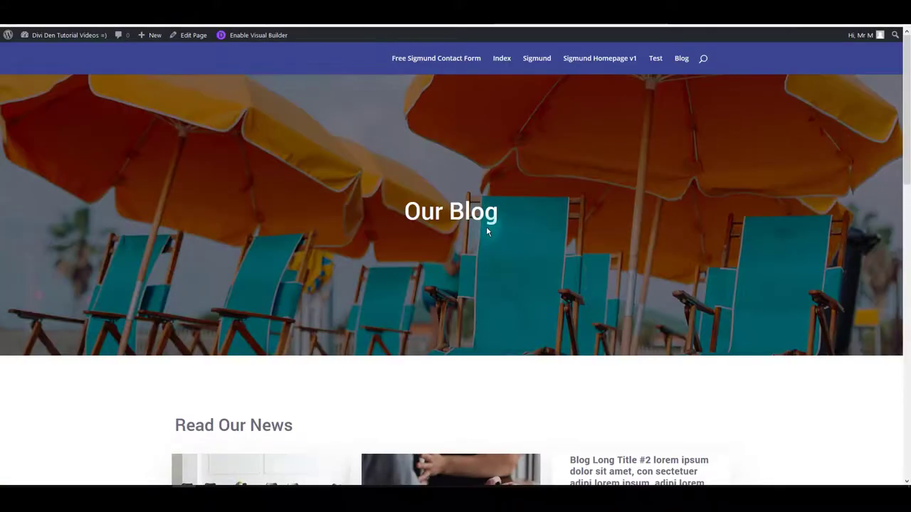
# Scroll the live Sigmund page down to the news cards, then return to the Edit Page screen
pyautogui.scroll(-5, 482, 234)
pyautogui.hotkey('alt', 'Left')
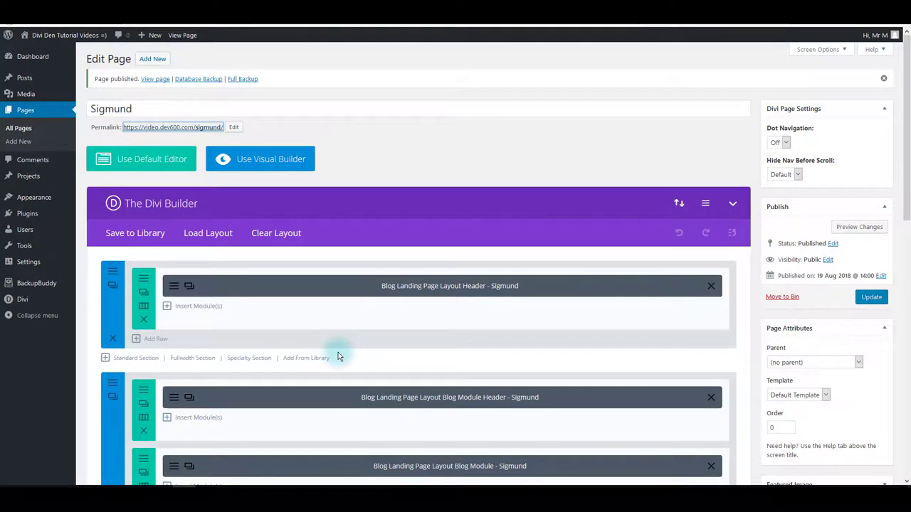